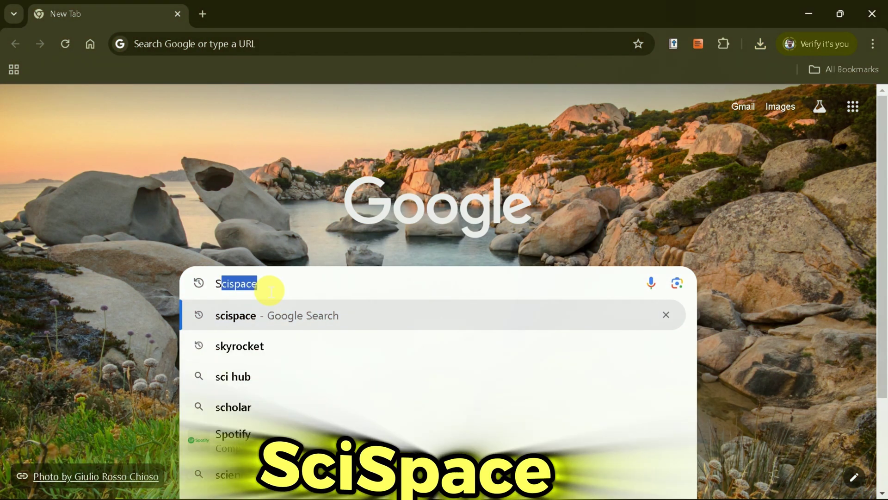
Search Google for 'Scispace' and open the 'AI Chat for scientific PDFs | SciSpace' result.
key("Right")
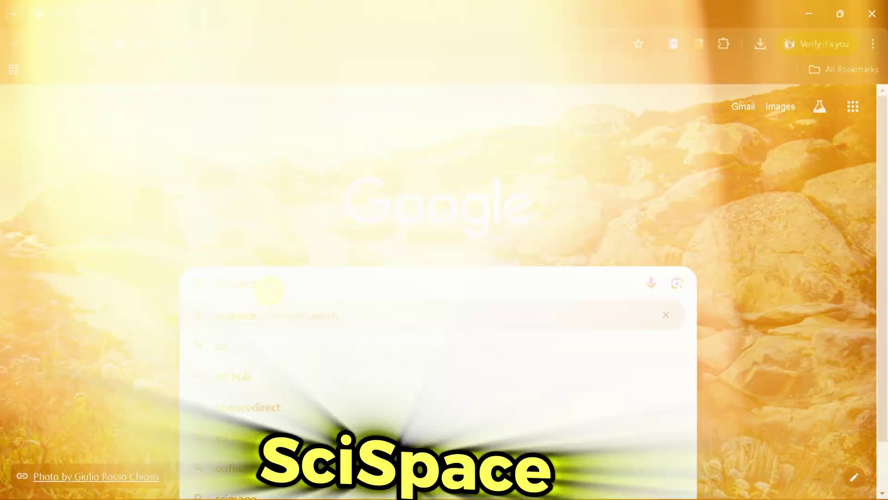
key("Return")
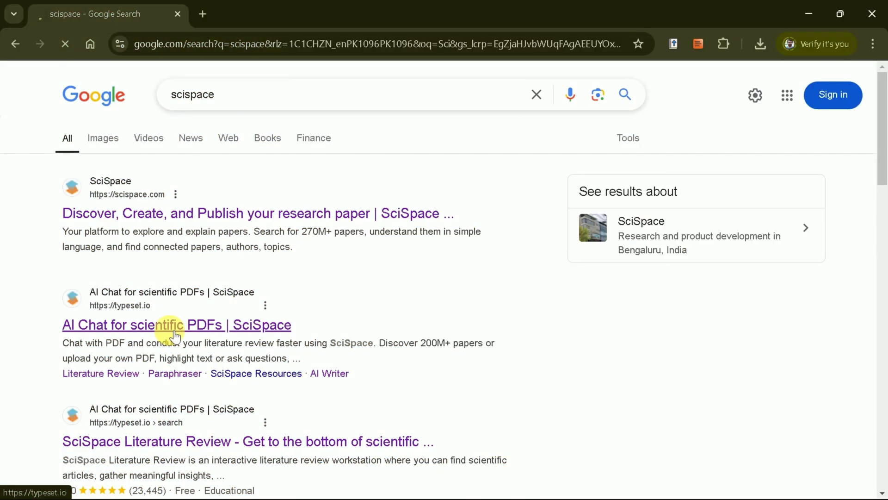
left_click(173, 329)
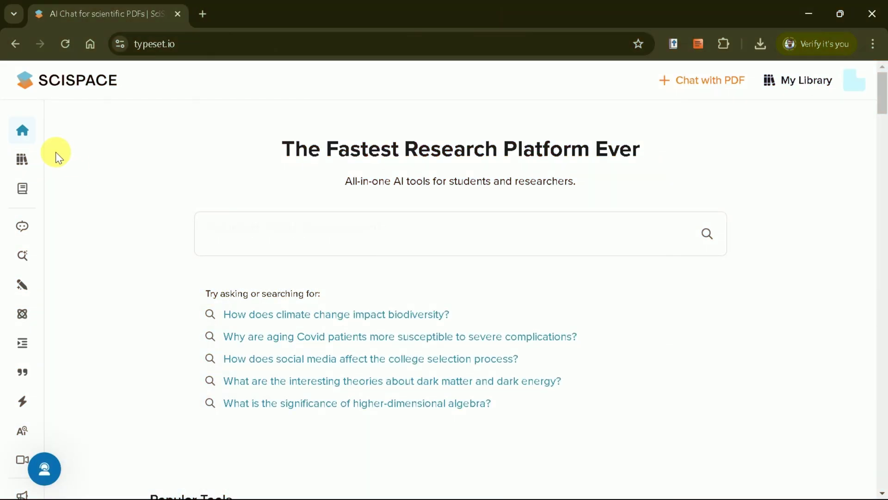
mouse_move(24, 142)
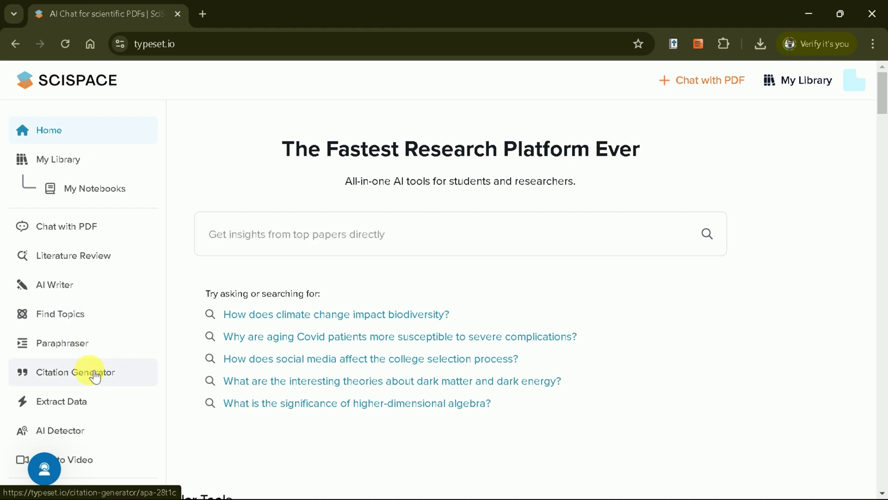
scroll(95, 377, "down", 2)
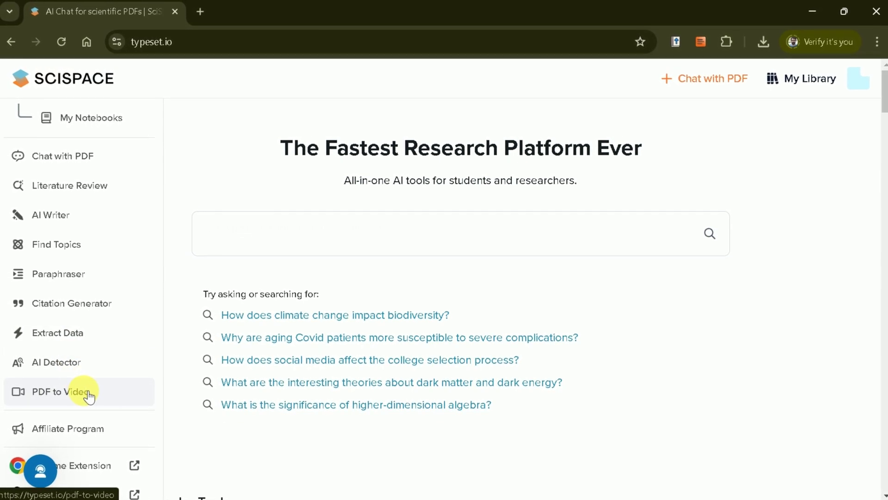
scroll(88, 395, "down", 2)
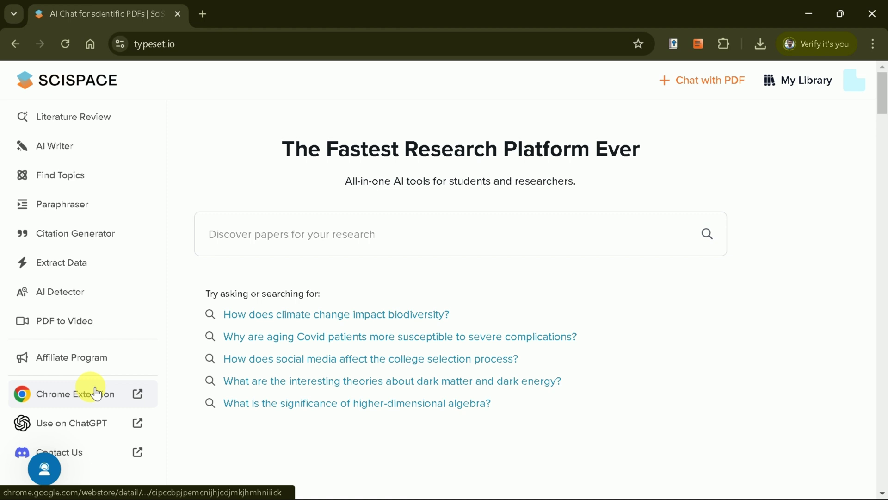
scroll(89, 377, "up", 2)
scroll(89, 376, "up", 2)
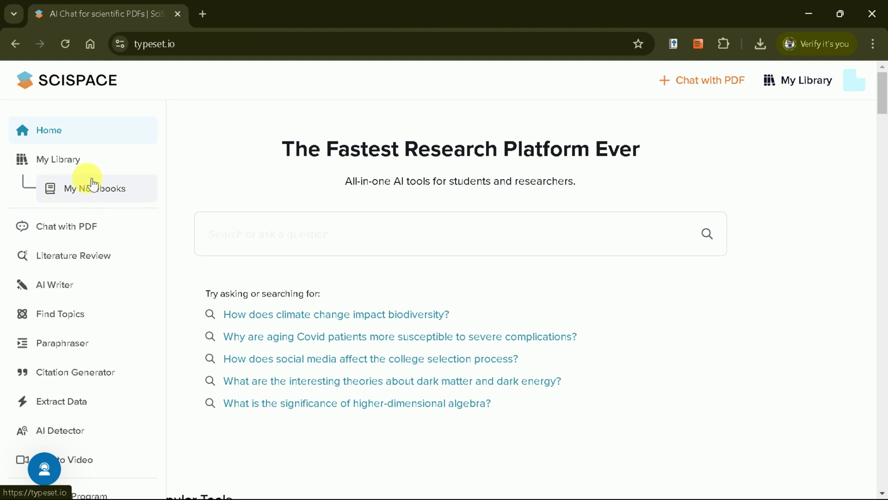
Open Literature Review from the sidebar and show its example research questions under the search box.
left_click(110, 263)
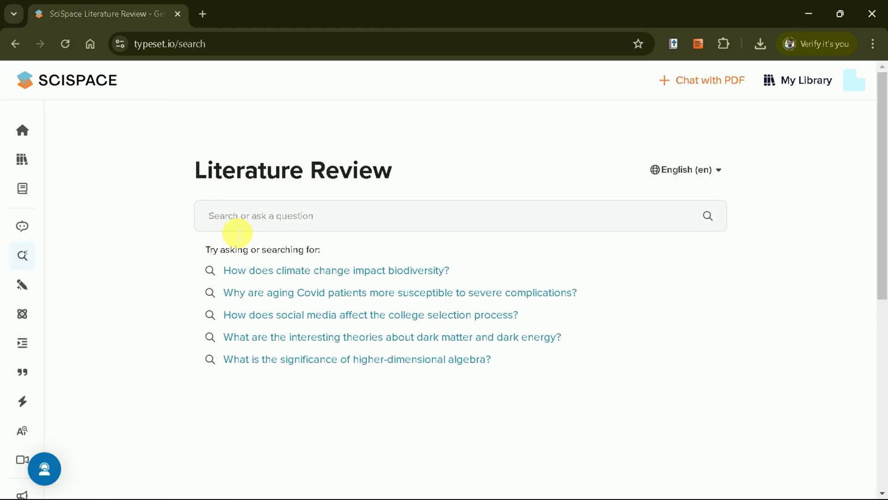
left_click_drag(193, 182, 367, 169)
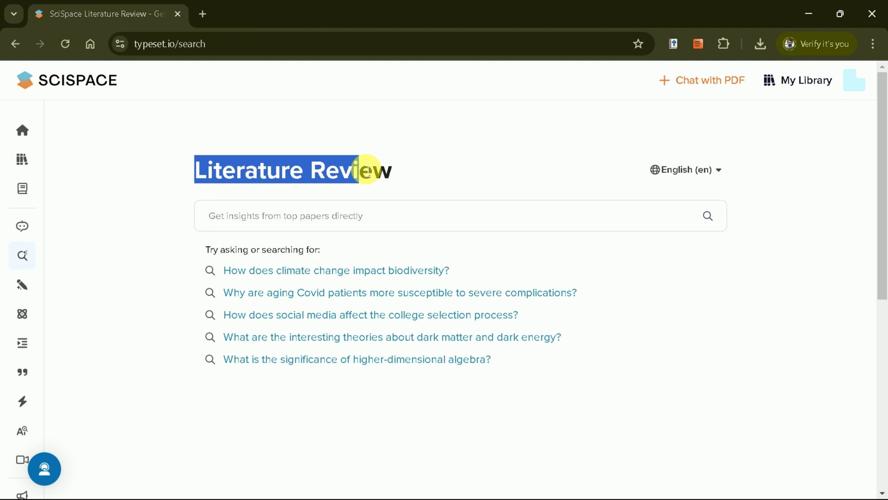
left_click(391, 172)
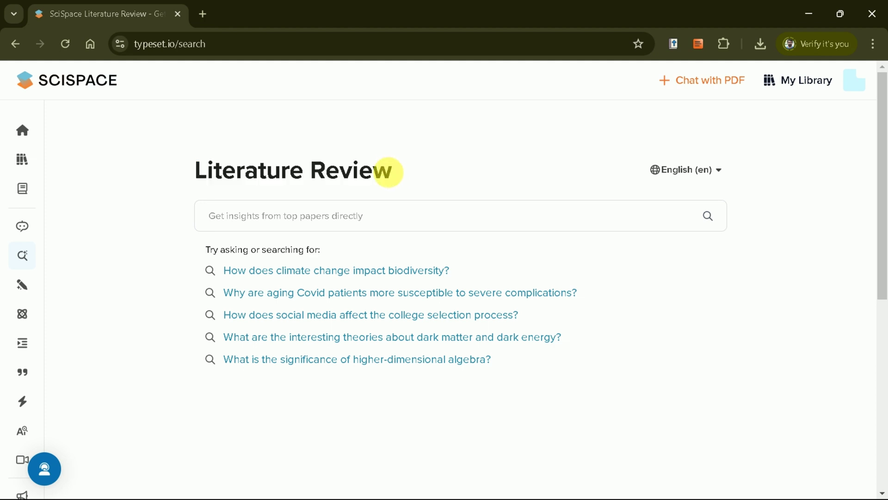
left_click(365, 226)
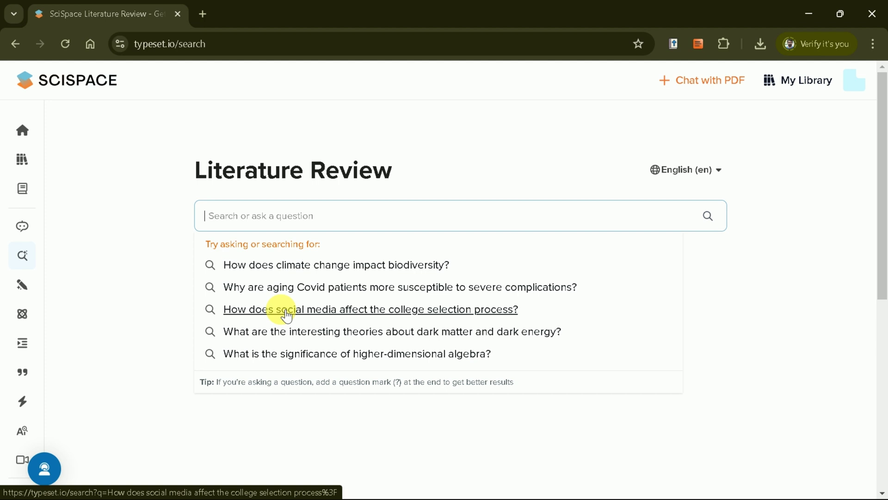
Search 'How does social media affect the college selection process?' and check the answer's 5-paper setting.
left_click(309, 311)
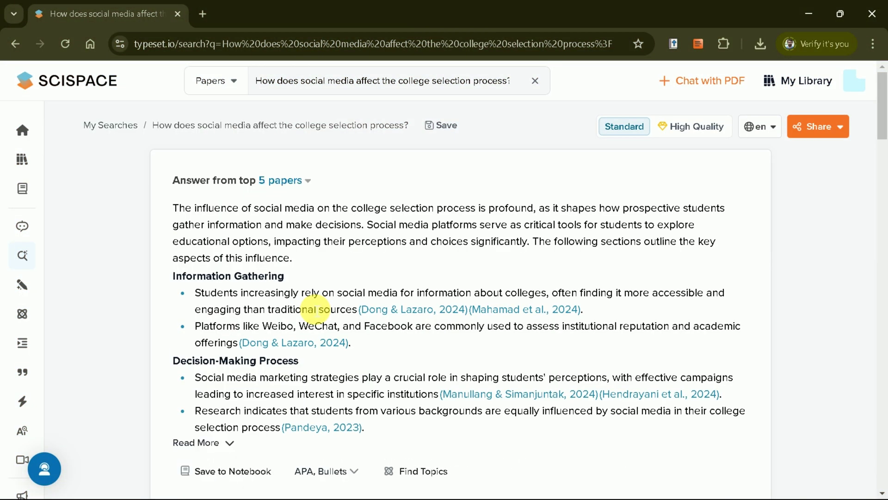
left_click_drag(174, 182, 285, 197)
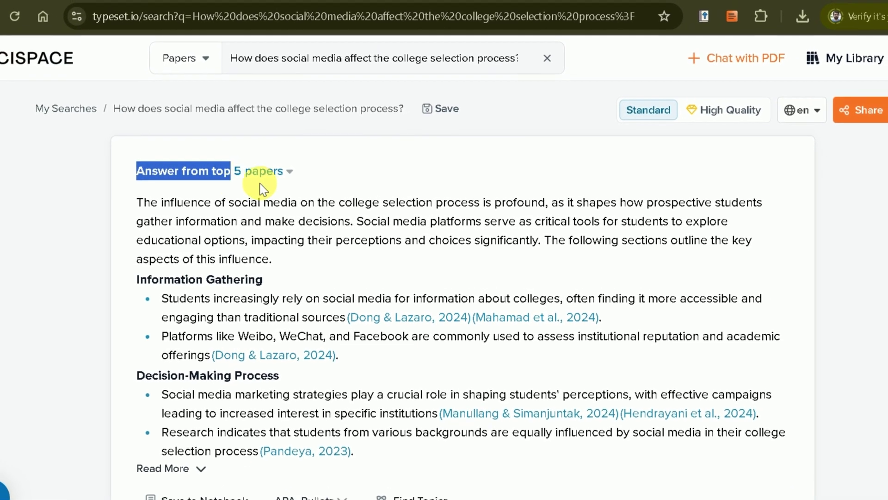
left_click(287, 172)
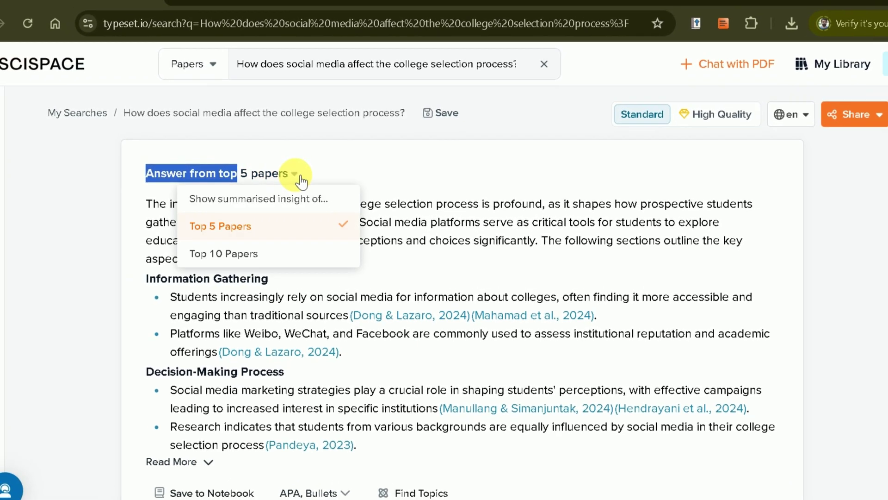
left_click(300, 177)
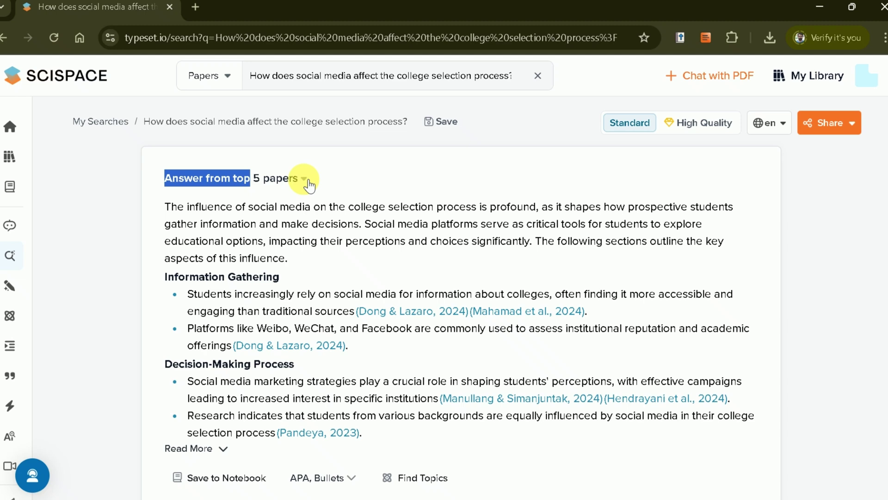
left_click(301, 177)
left_click(376, 218)
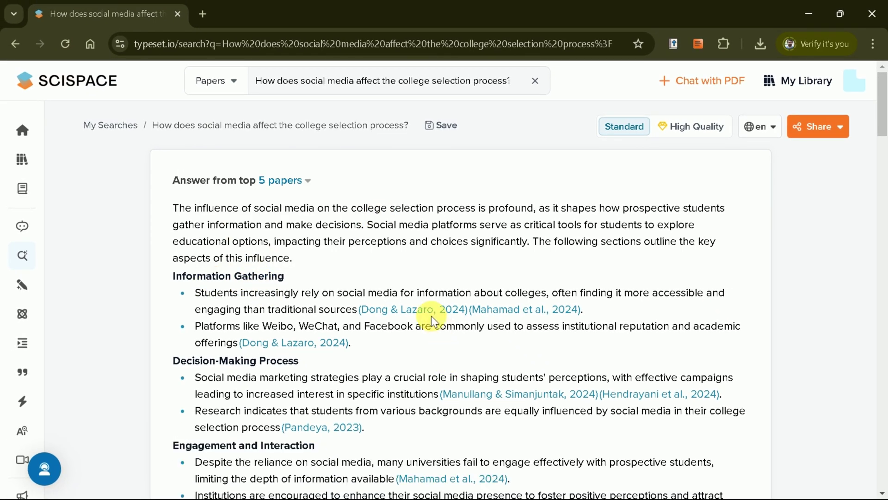
Inspect the answer's citations and move down to the 10-paper results table.
mouse_move(435, 316)
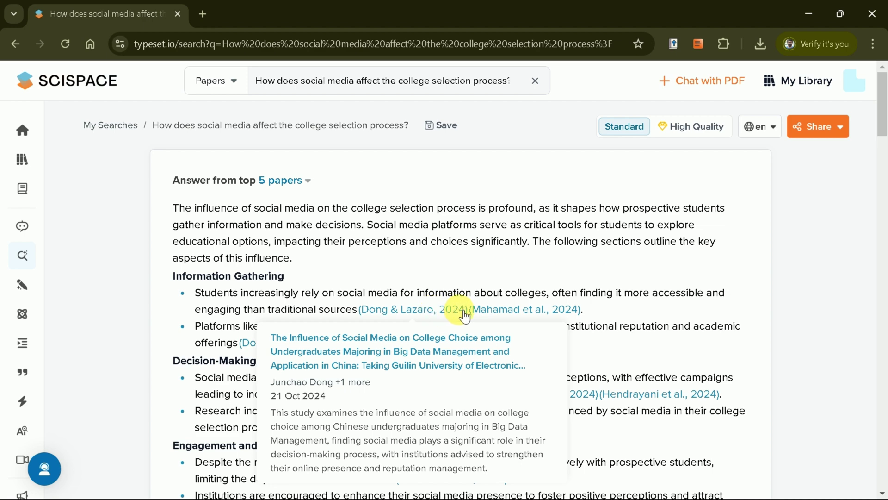
mouse_move(491, 318)
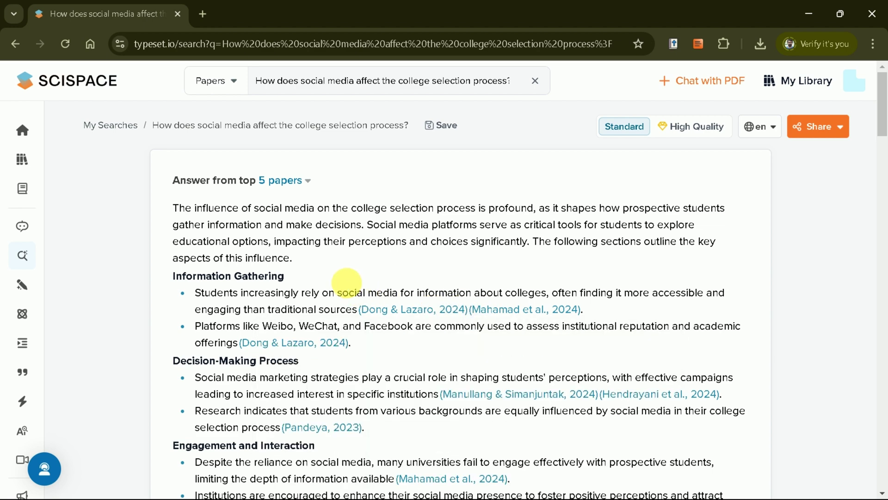
scroll(416, 284, "down", 10)
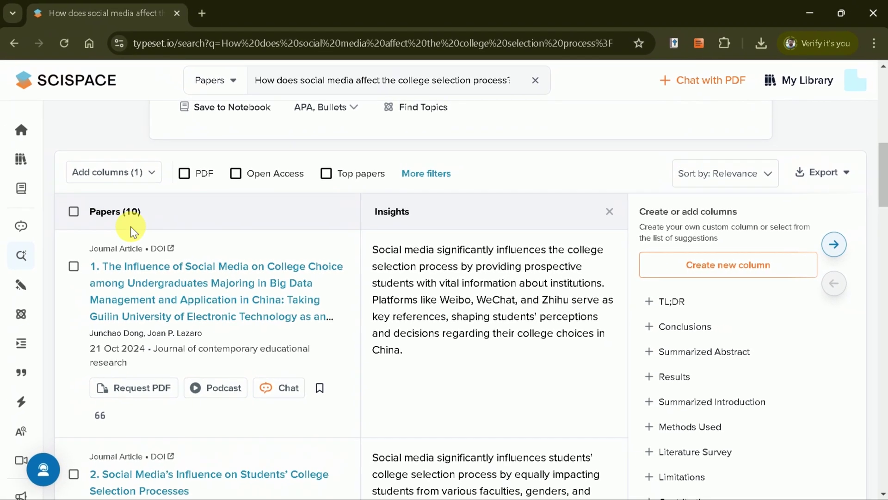
Add a Results column to the papers table and review the table down to Related Questions.
scroll(624, 232, "down", 2)
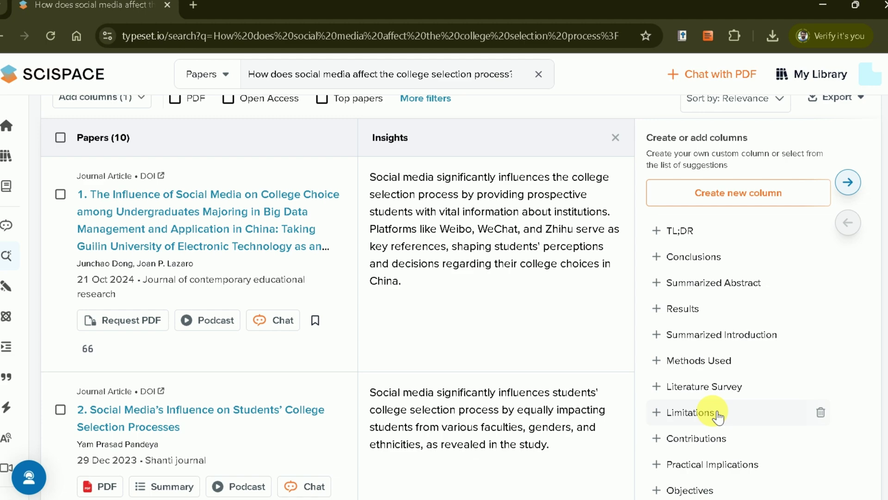
left_click(688, 317)
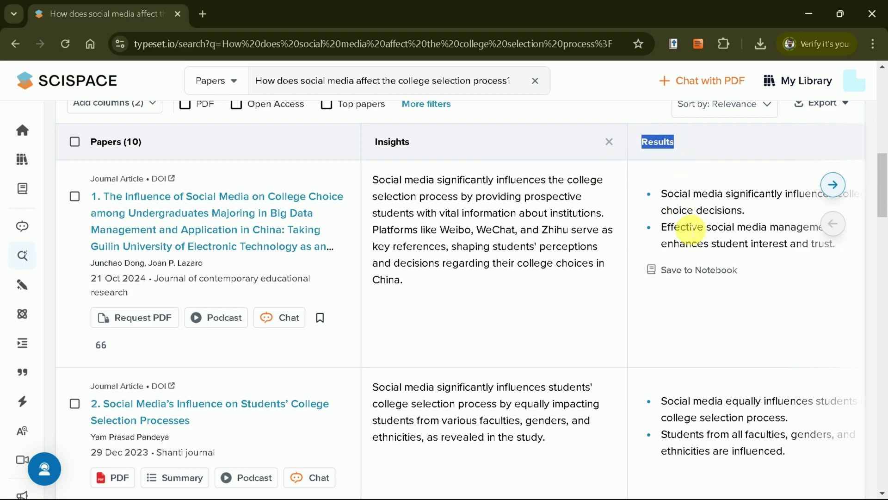
scroll(691, 230, "down", 5)
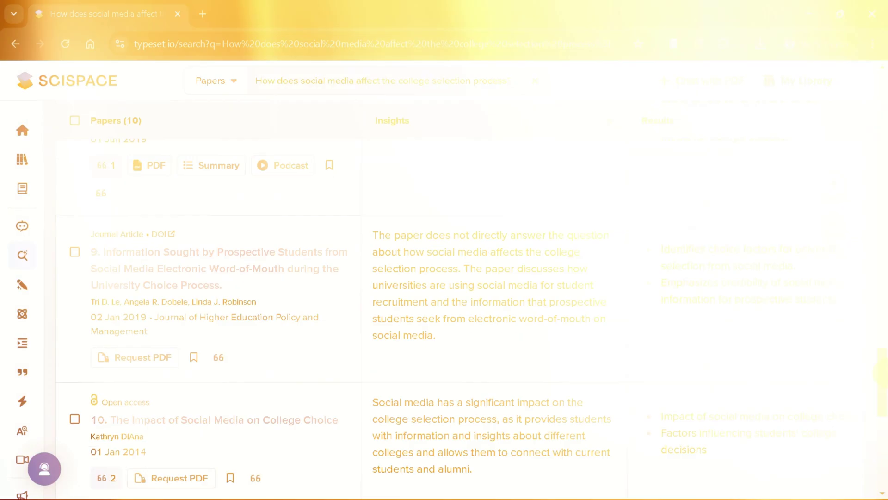
scroll(882, 410, "down", 3)
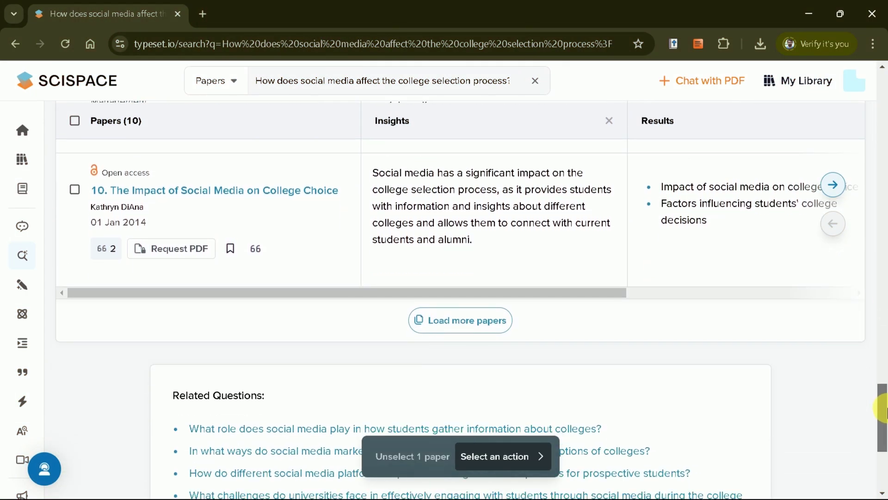
scroll(882, 409, "down", 3)
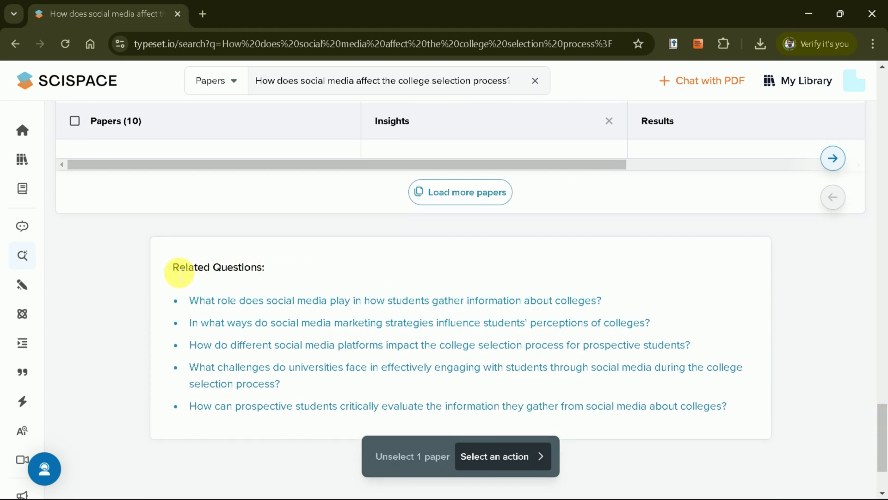
left_click_drag(175, 272, 273, 276)
left_click(276, 275)
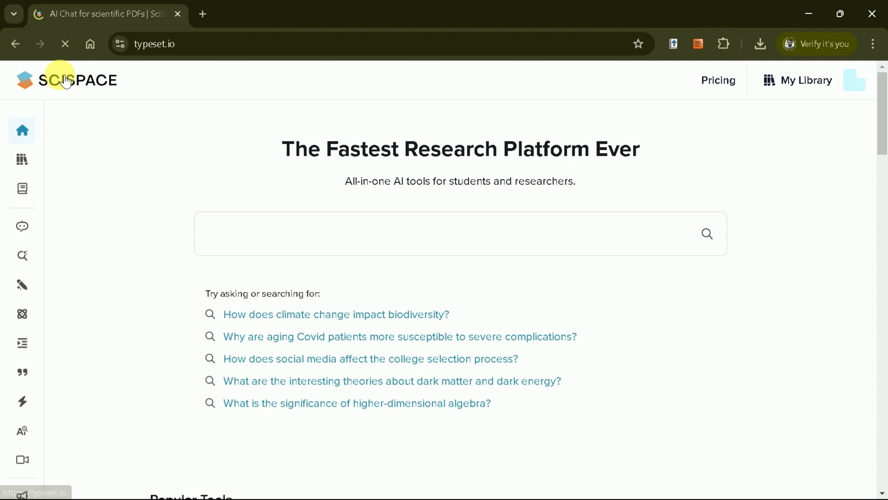
Upload Concrete_pictorial_abstract_Approach_On.pdf through Chat with PDF and open it beside Copilot.
mouse_move(22, 224)
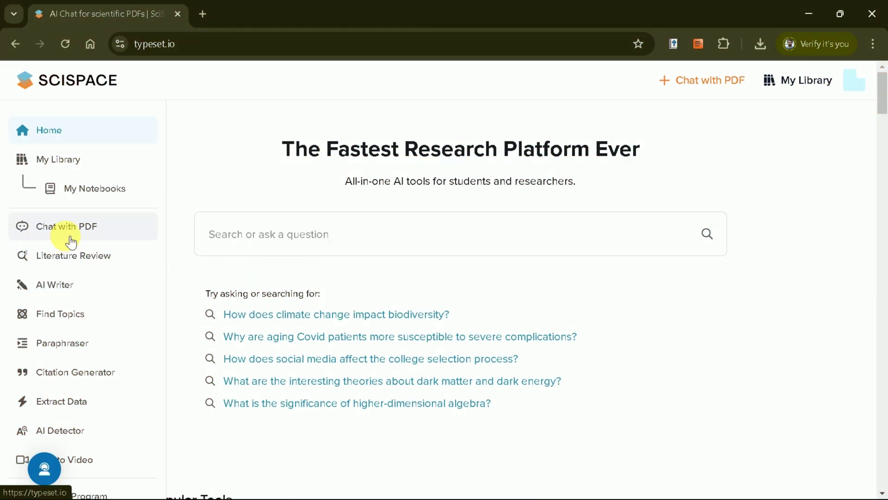
left_click(65, 232)
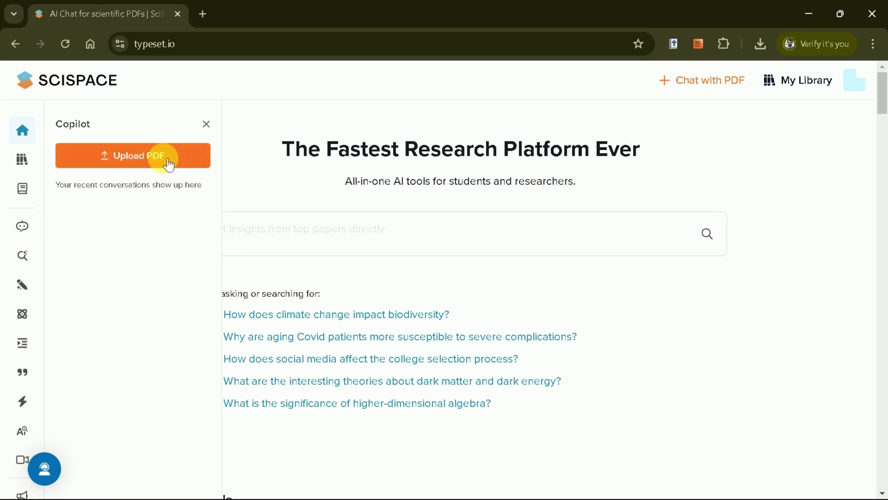
left_click(158, 162)
double_click(323, 277)
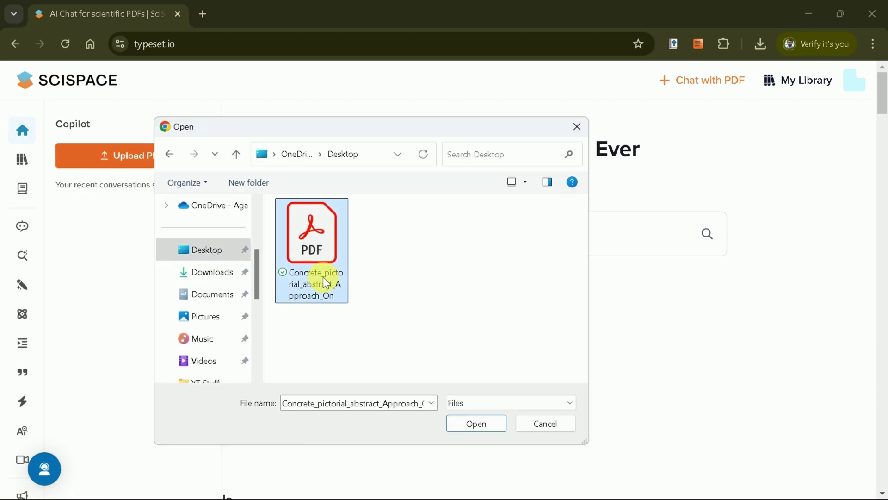
left_click_drag(285, 254, 372, 315)
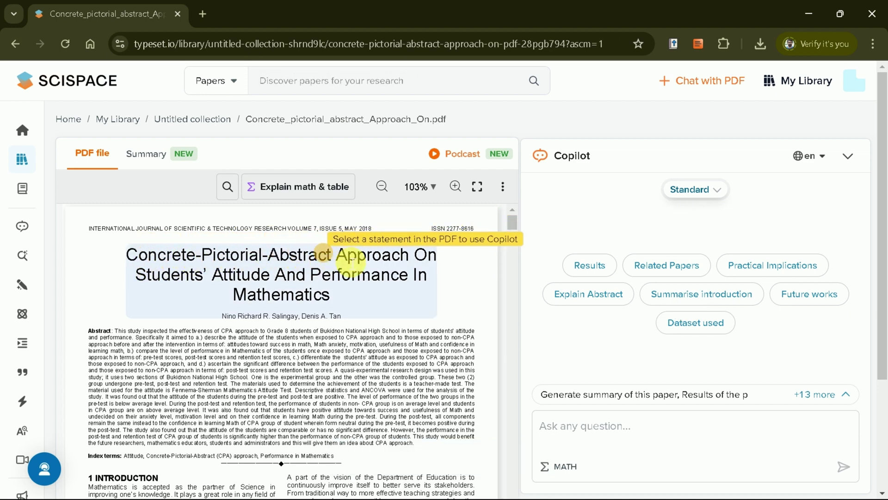
Ask Copilot for the paper's results with the Results chip and read the answer.
left_click_drag(512, 225, 499, 212)
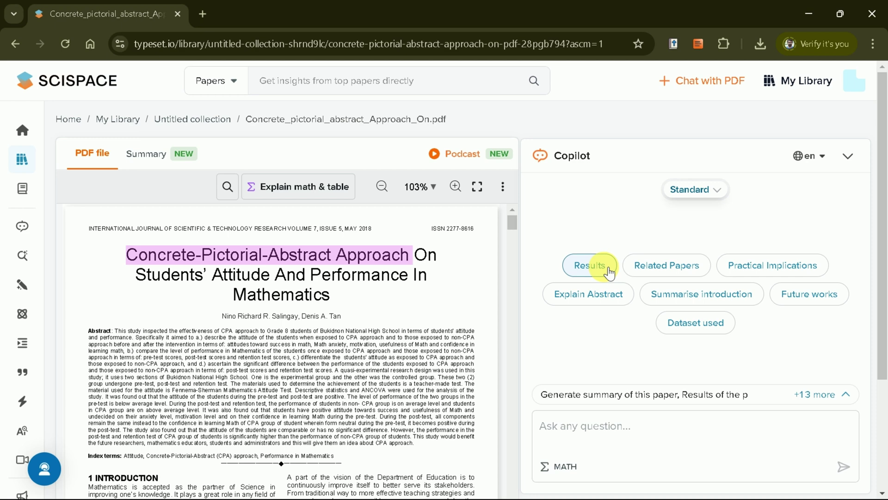
left_click(608, 268)
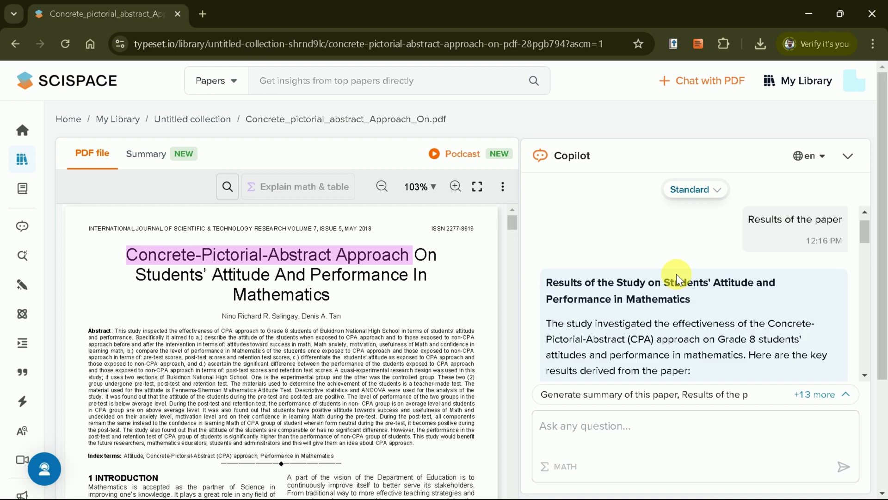
scroll(677, 274, "down", 1)
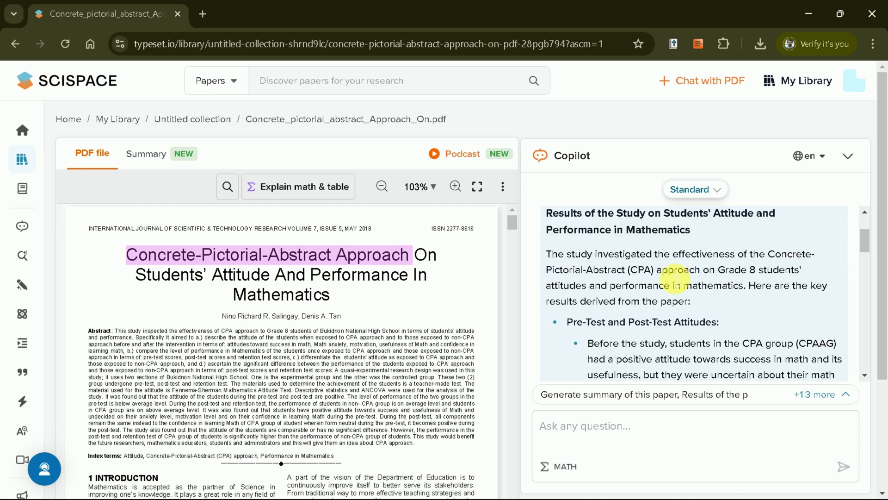
left_click_drag(862, 246, 865, 368)
Ask Copilot 'Which research method has been used in the study?' and review its quasi-experimental design answer.
left_click(670, 440)
type("Which research method has been used")
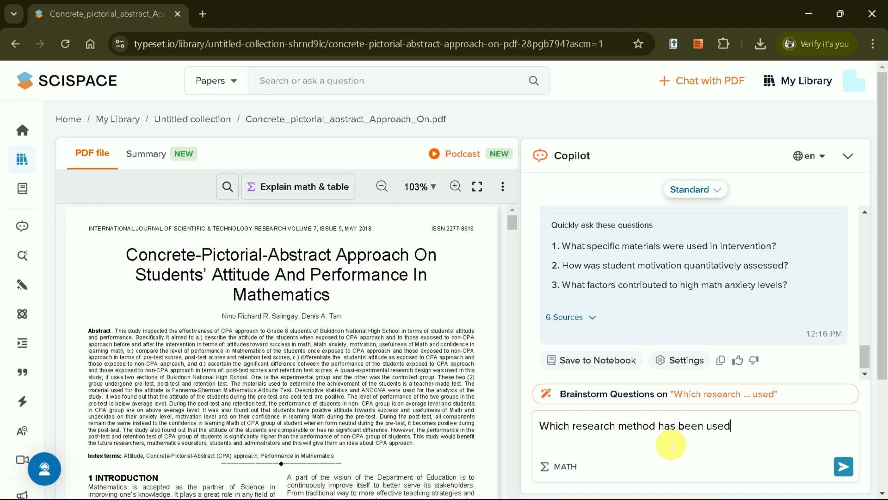
type(" in the study?")
key("Return")
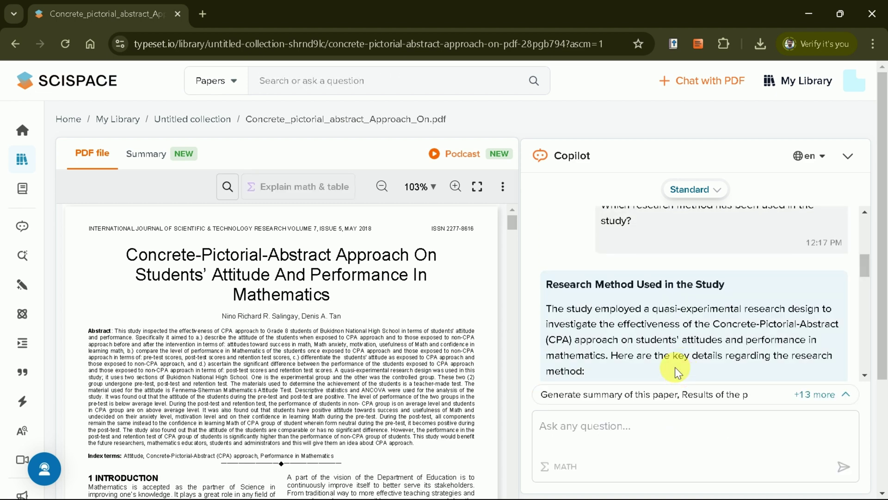
scroll(698, 344, "down", 2)
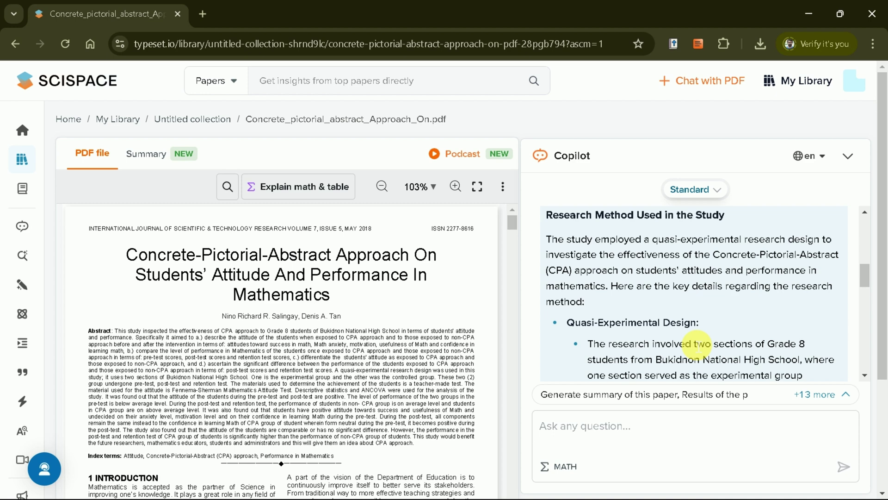
left_click_drag(565, 326, 696, 330)
scroll(699, 324, "down", 2)
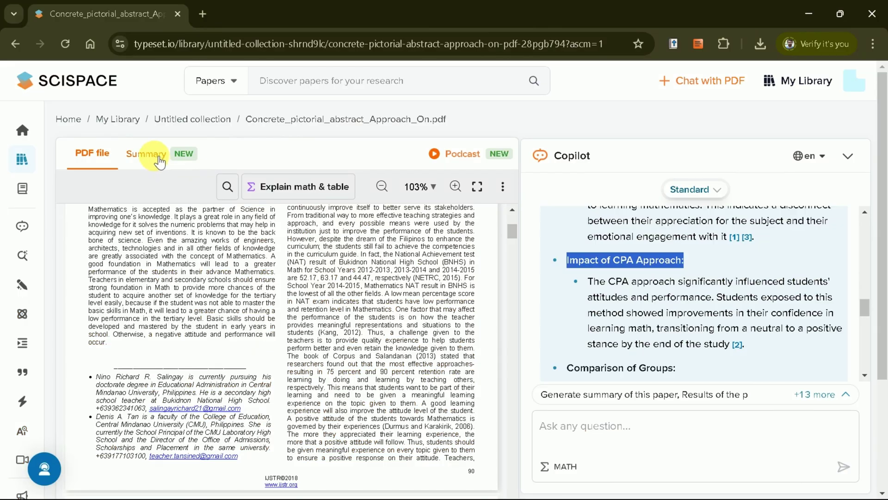
Generate the Summary and read from Introduction through Sampling Procedure to Ethical Procedures.
left_click(141, 155)
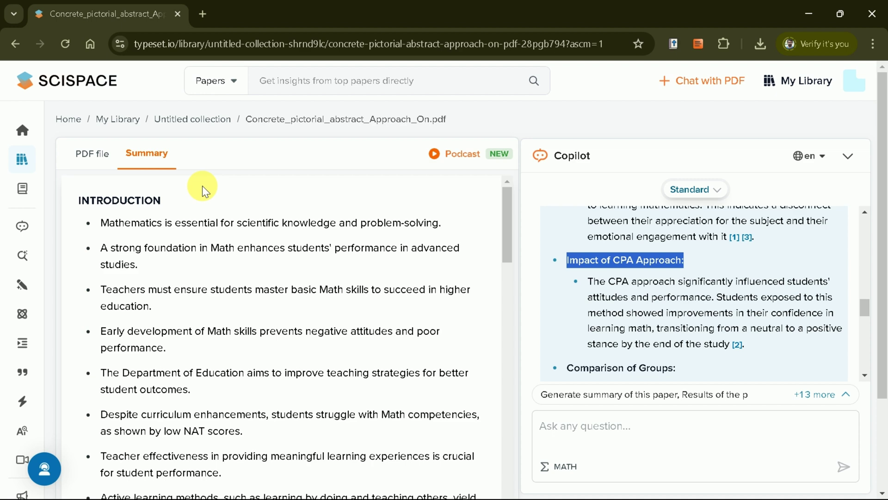
scroll(256, 241, "down", 2)
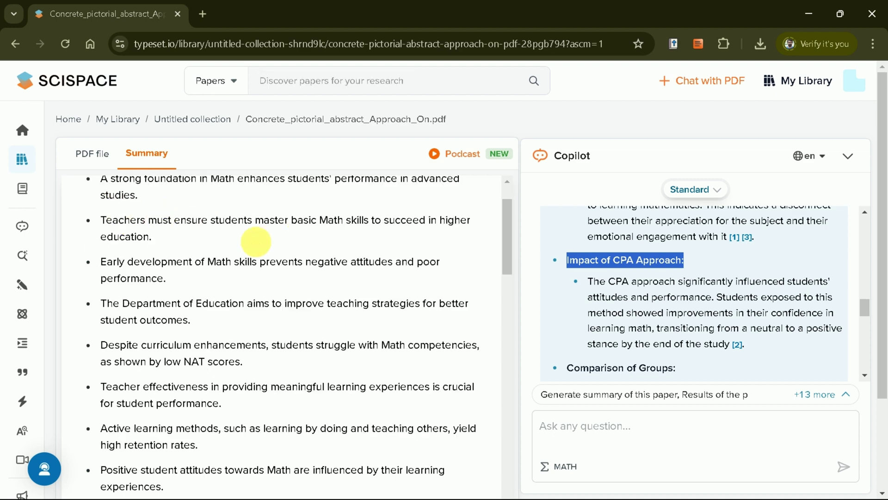
scroll(252, 242, "down", 10)
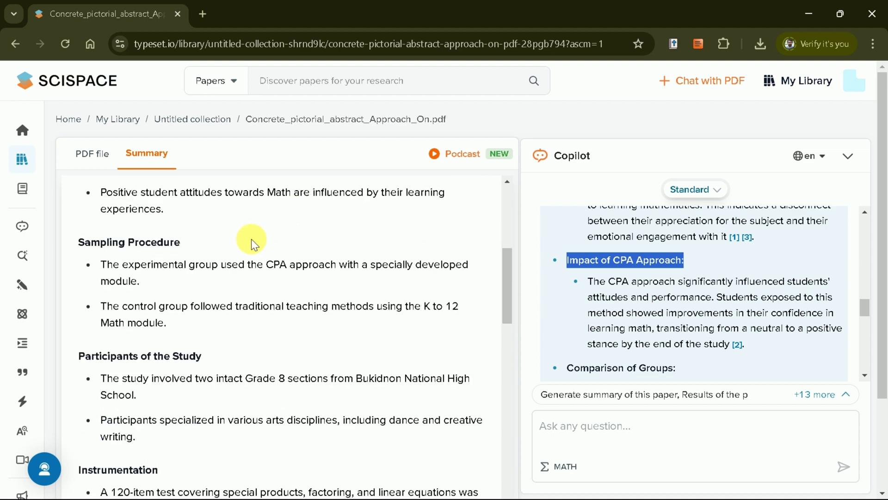
scroll(256, 243, "up", 2)
left_click_drag(182, 241, 69, 248)
left_click(139, 252)
scroll(169, 287, "down", 2)
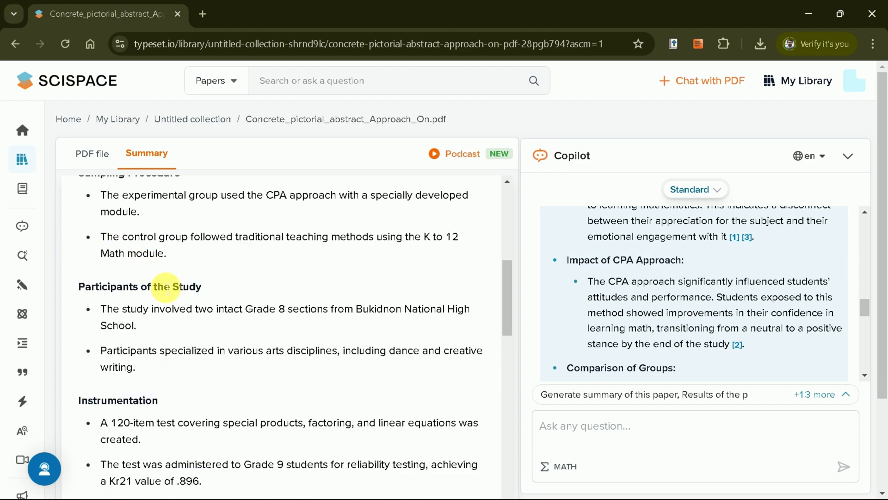
scroll(206, 291, "down", 8)
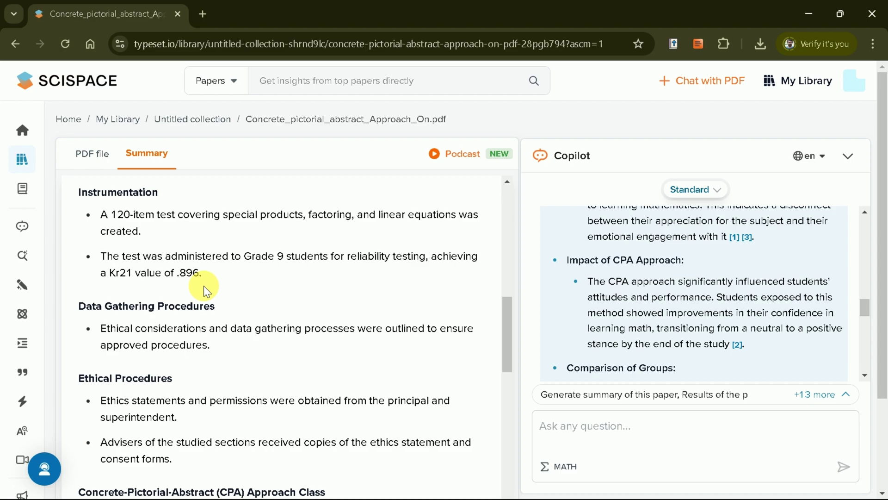
scroll(202, 283, "down", 10)
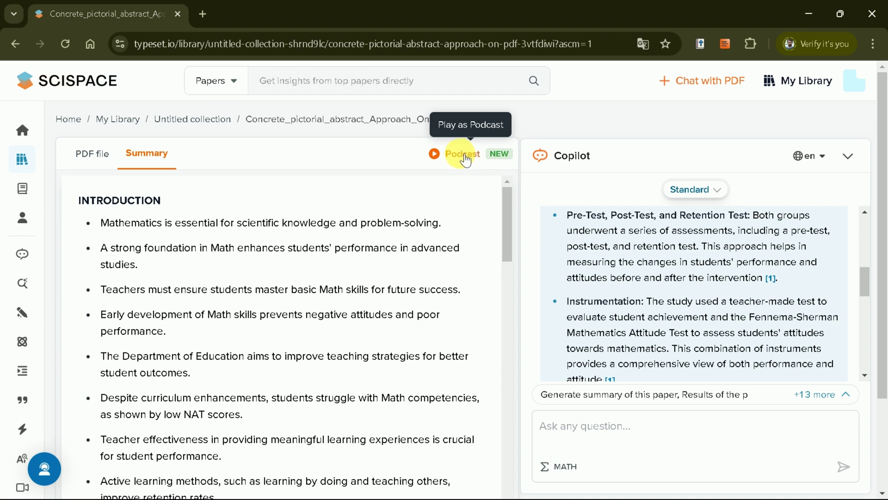
Generate the paper's 4:32 podcast, play it to 0:18, and download it as a 2.1 MB mp3.
left_click(464, 156)
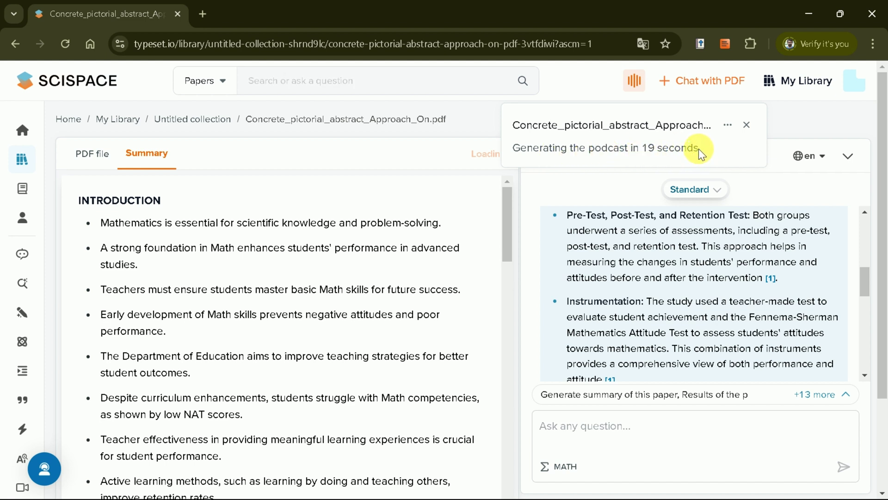
left_click_drag(699, 148, 680, 159)
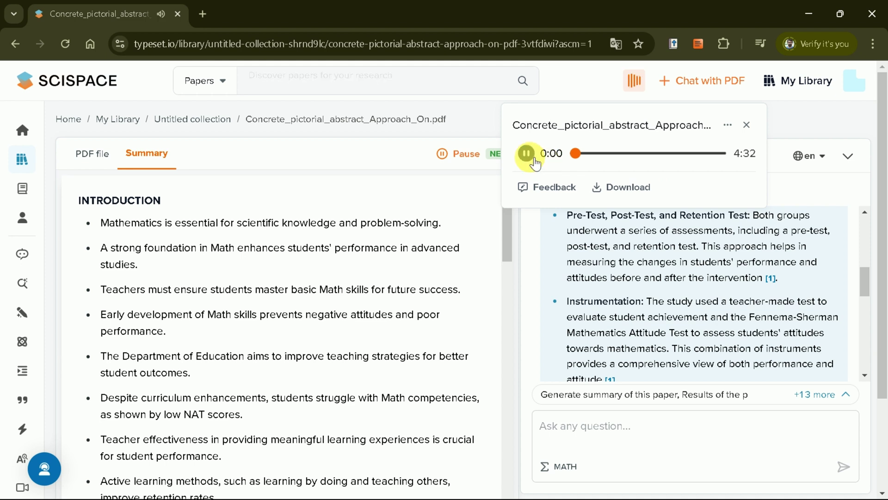
left_click(531, 156)
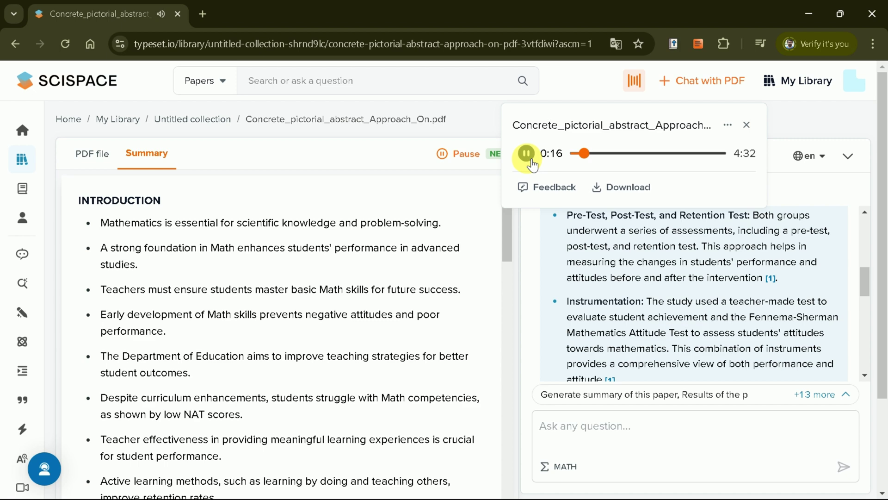
left_click(527, 154)
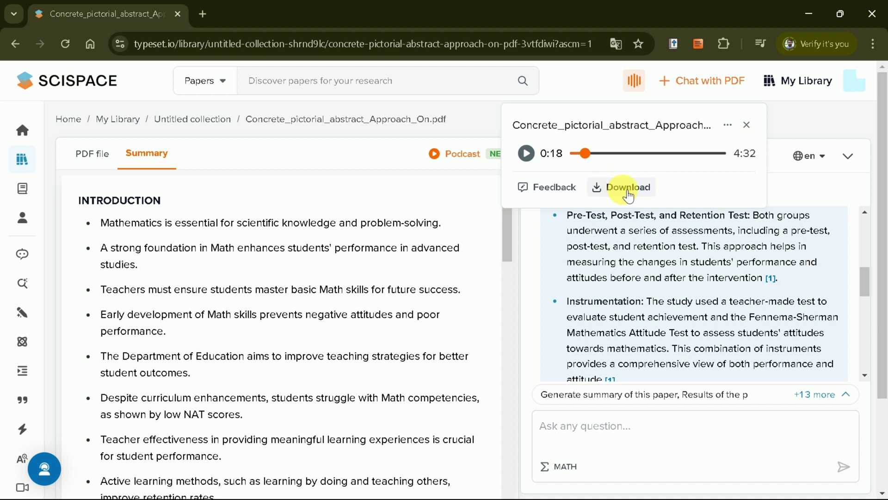
left_click(627, 190)
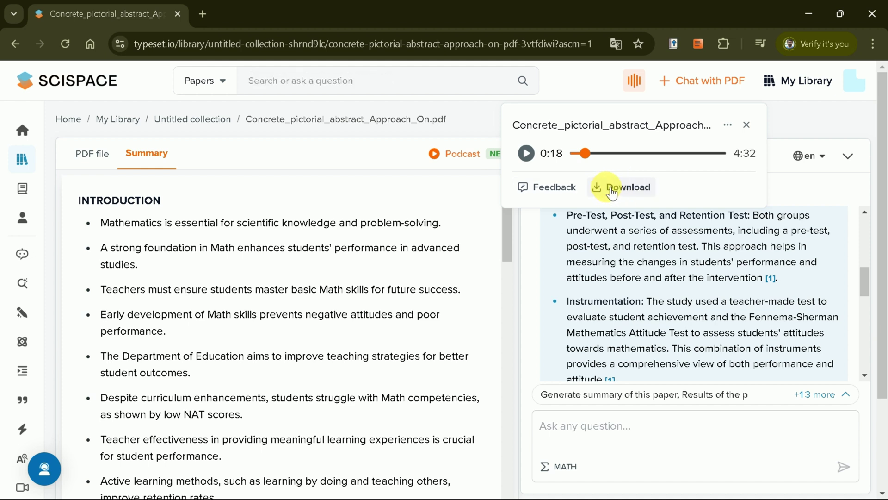
left_click(764, 44)
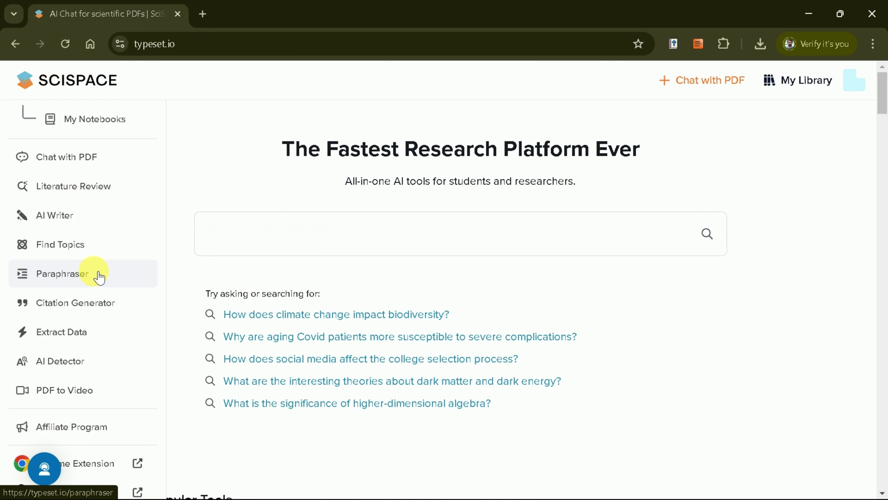
Paraphrase the sample AI paragraph in Paraphraser and review the Length and Variation sliders.
left_click(99, 275)
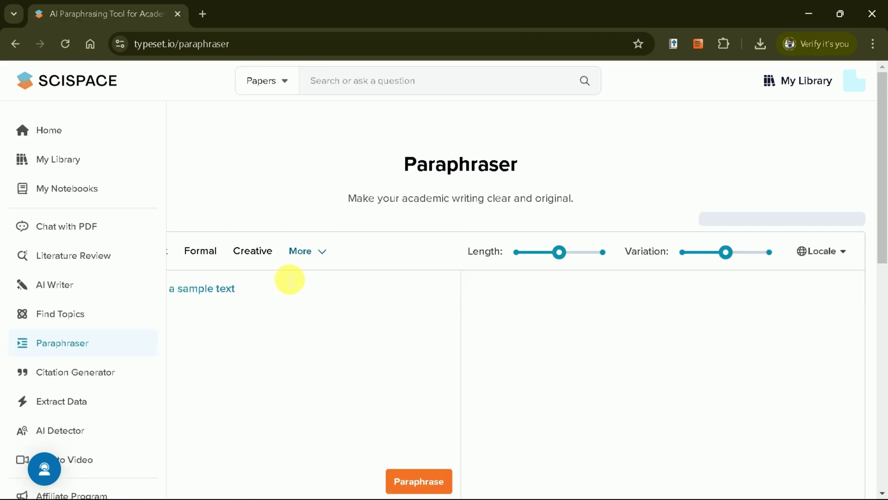
left_click(176, 289)
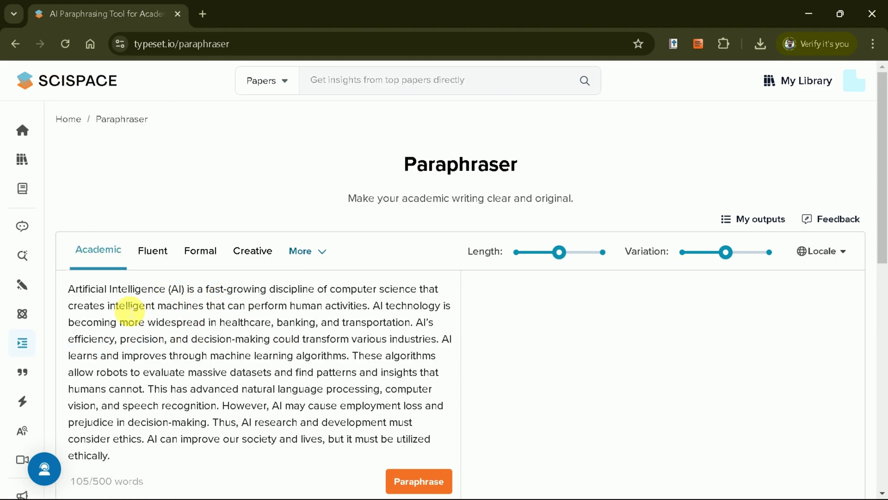
left_click(419, 481)
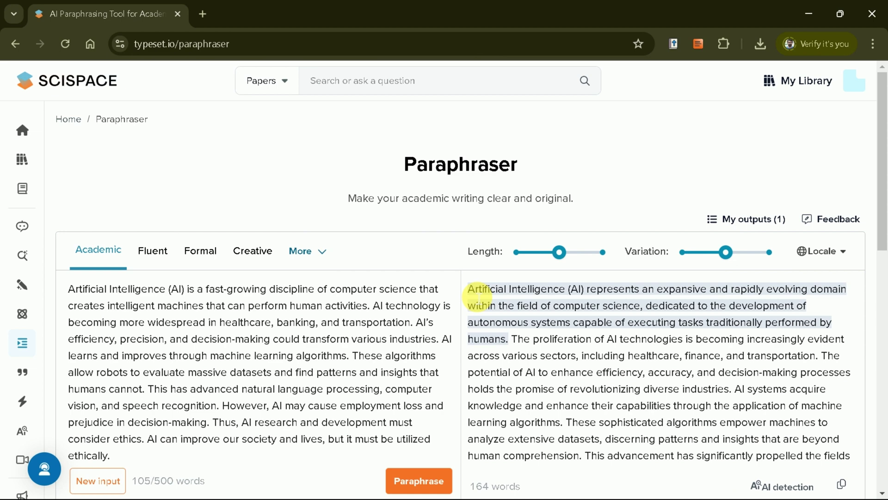
mouse_move(556, 260)
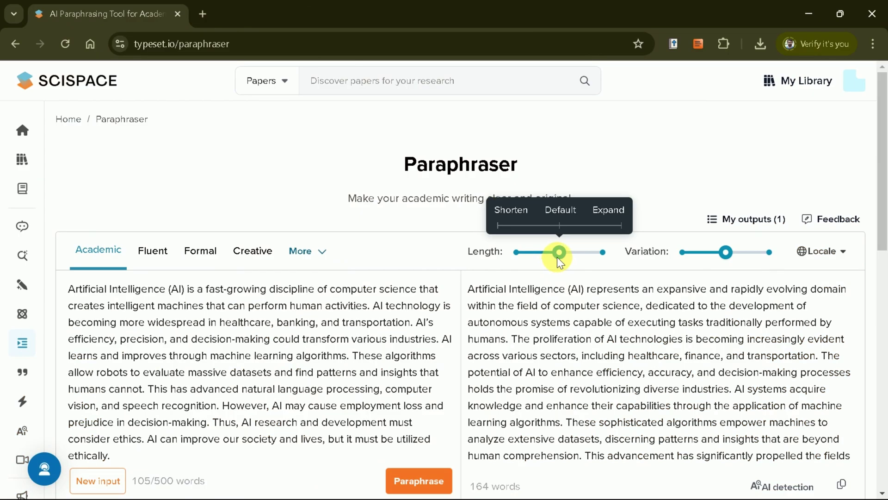
mouse_move(733, 257)
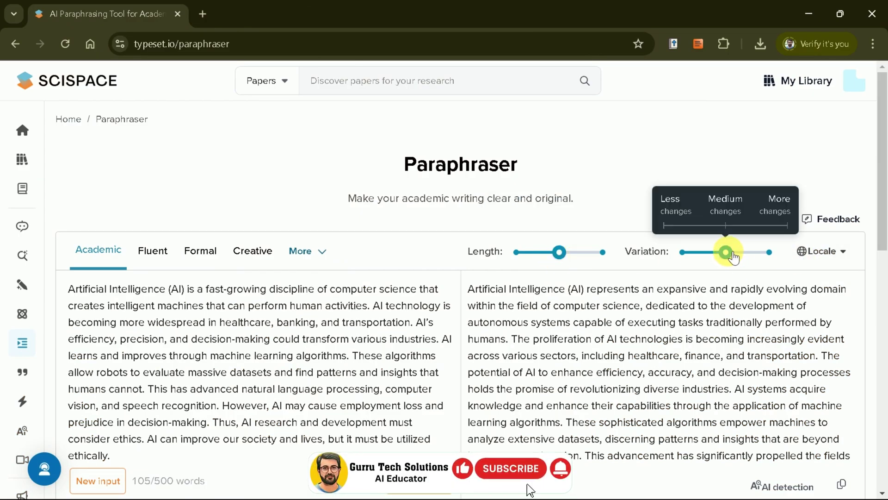
Go to the Academic AI Detector tool from the sidebar.
mouse_move(10, 226)
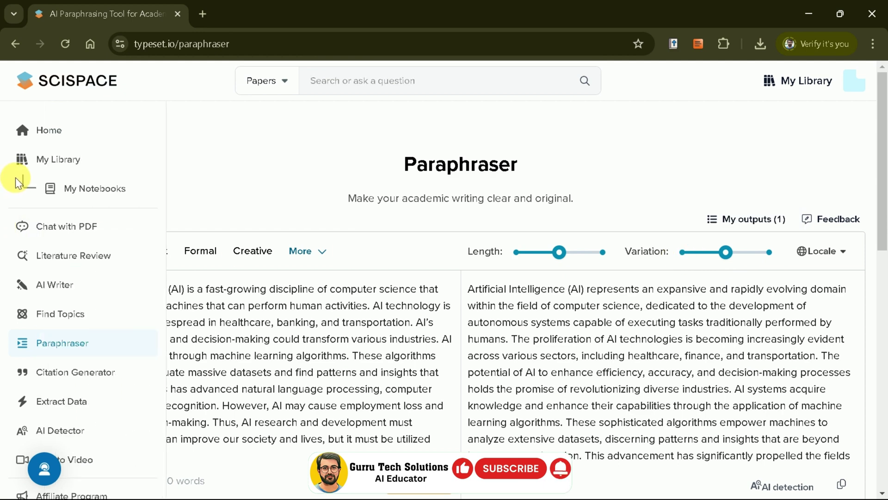
scroll(51, 231, "down", 3)
left_click(55, 279)
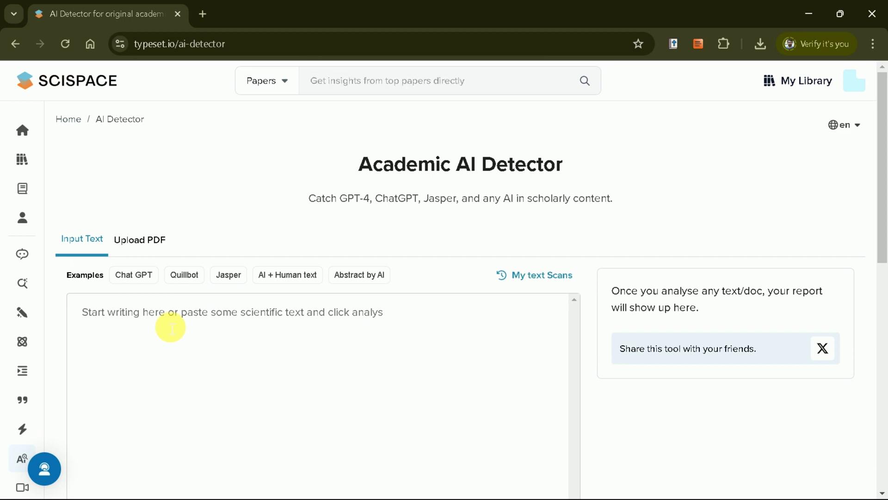
Look over the Research PDF to Video tool page and its heading.
left_click(74, 327)
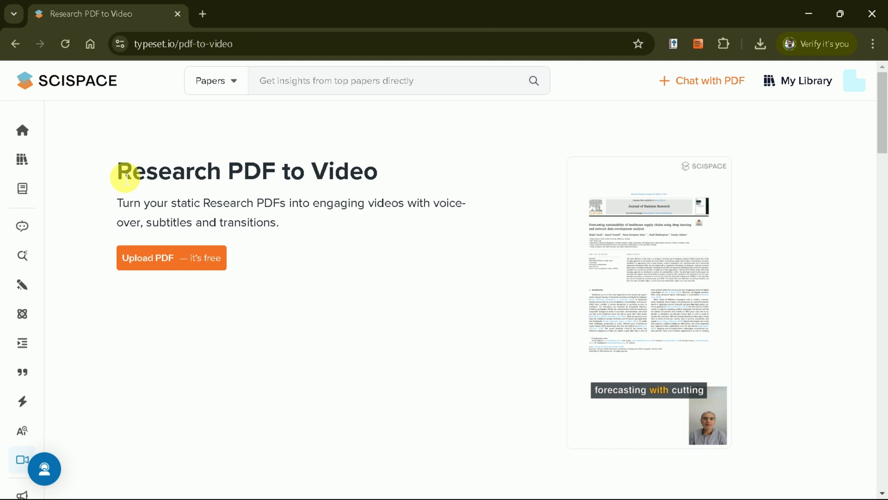
left_click_drag(119, 172, 380, 170)
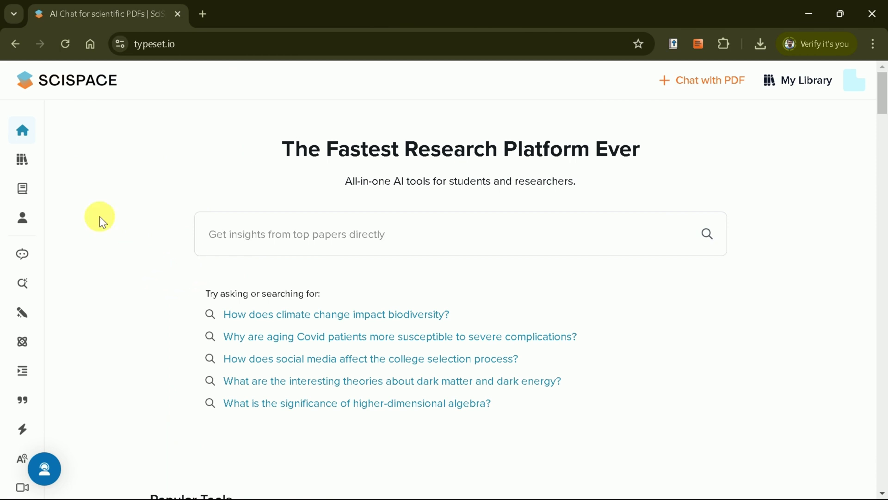
mouse_move(23, 135)
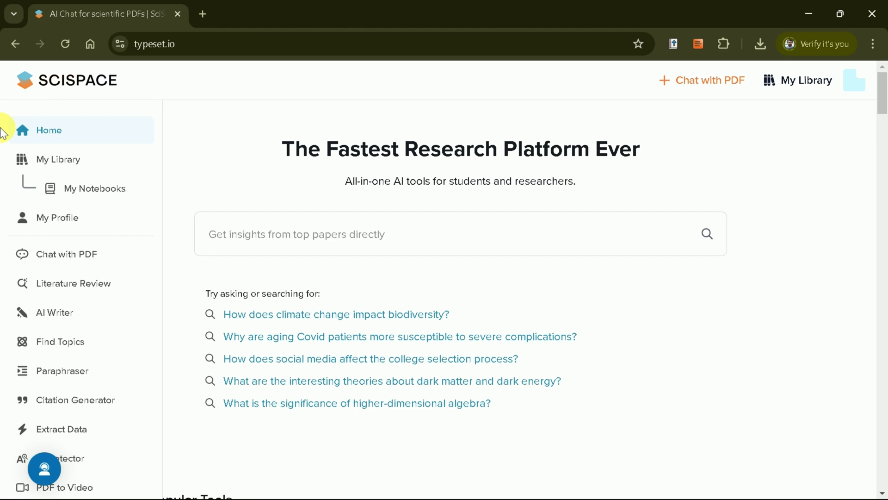
scroll(58, 185, "down", 3)
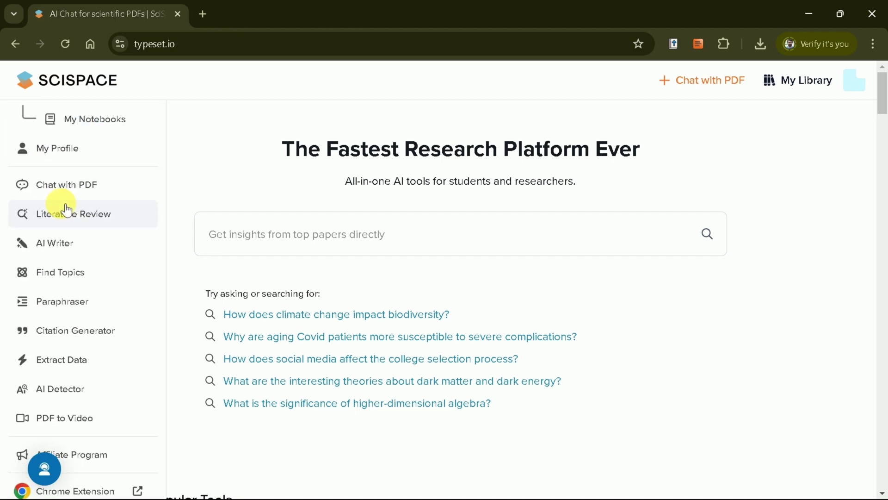
scroll(63, 190, "down", 1)
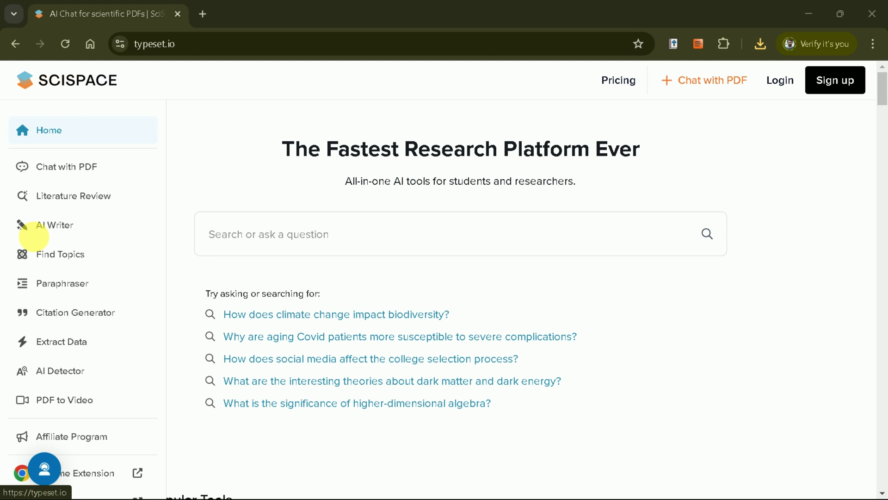
Open the SciSpace pricing page and browse the available plans.
left_click(607, 84)
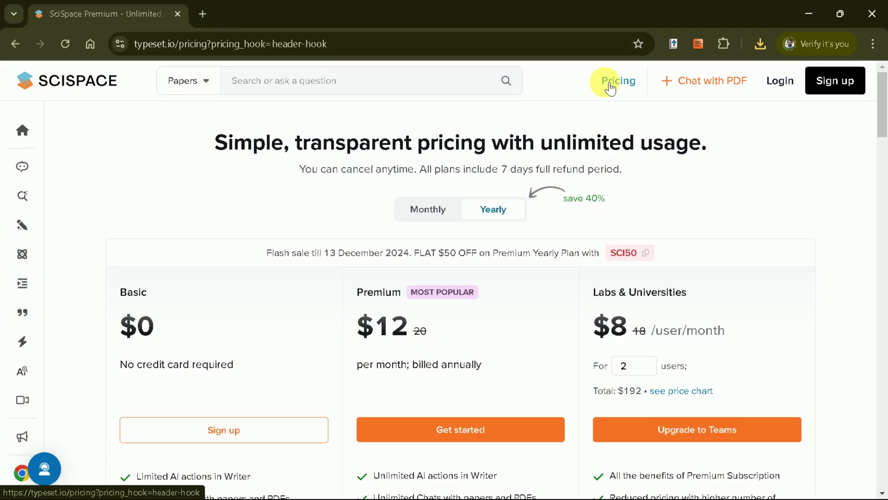
scroll(615, 99, "down", 1)
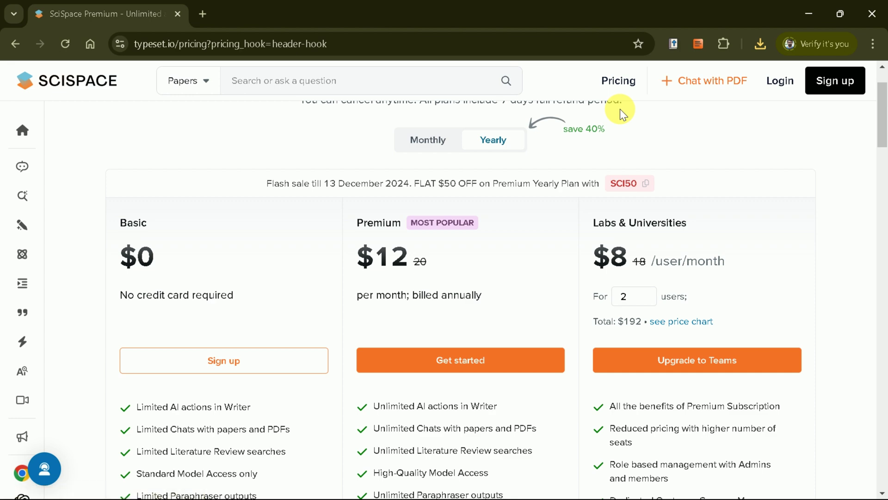
scroll(162, 262, "down", 1)
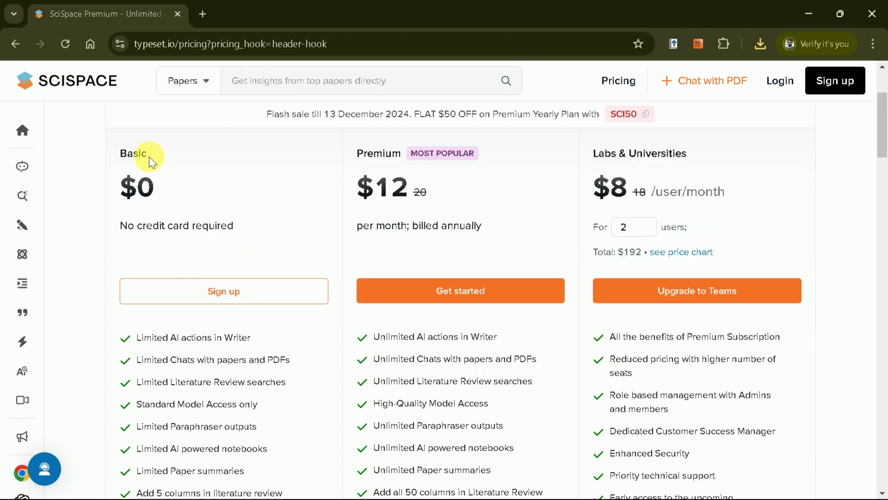
scroll(184, 248, "down", 2)
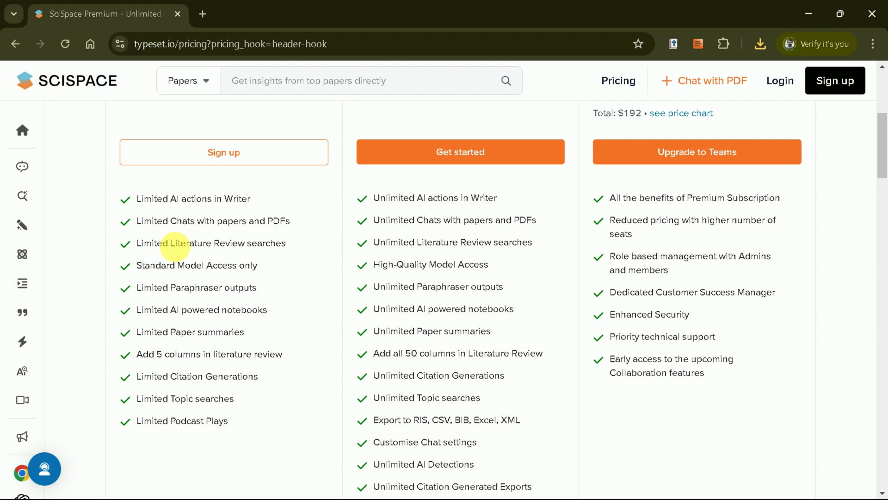
scroll(241, 393, "up", 2)
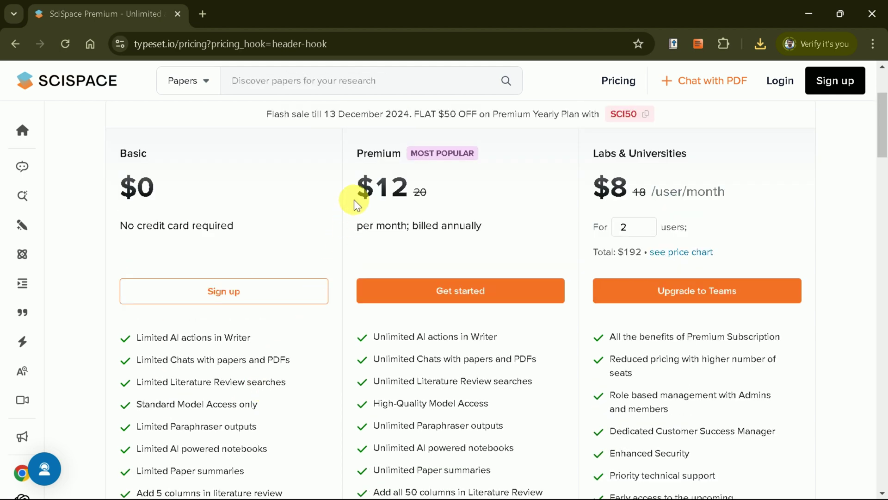
scroll(365, 222, "up", 1)
scroll(353, 257, "up", 1)
Compare monthly and yearly prices, ending on yearly: Premium $12/month billed annually, Labs $8 per user.
left_click(440, 217)
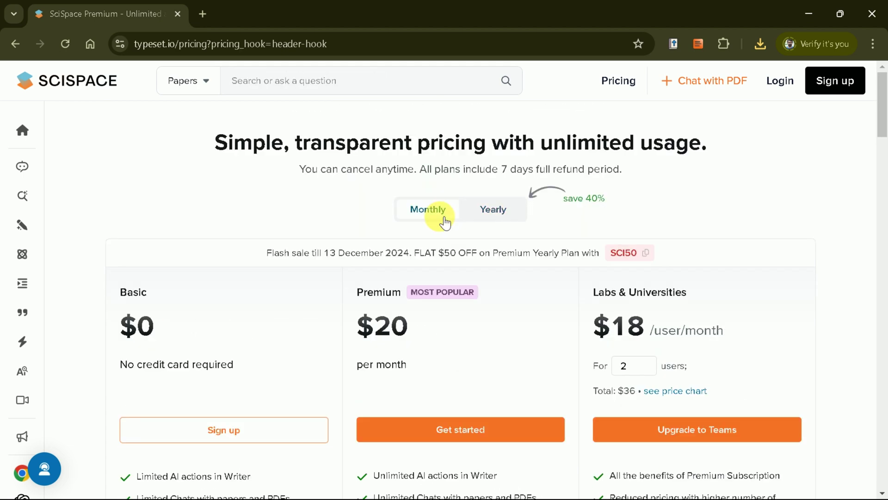
left_click(491, 215)
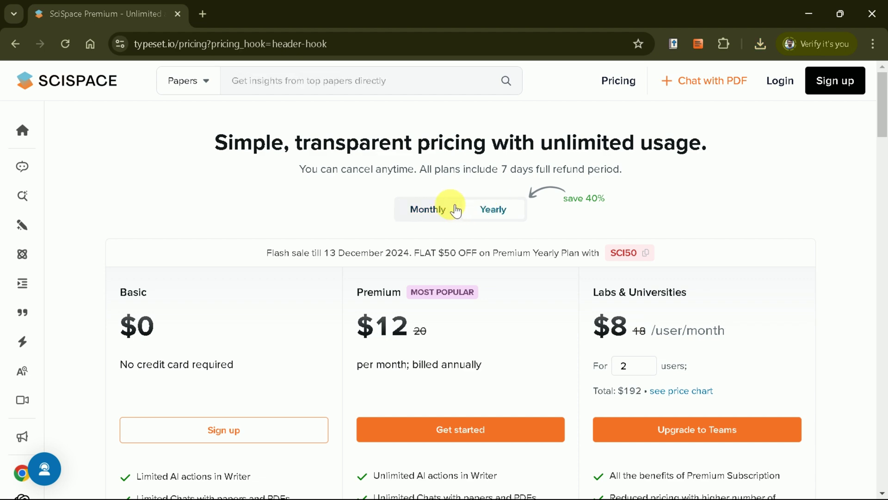
left_click(451, 208)
left_click(478, 208)
scroll(657, 318, "down", 5)
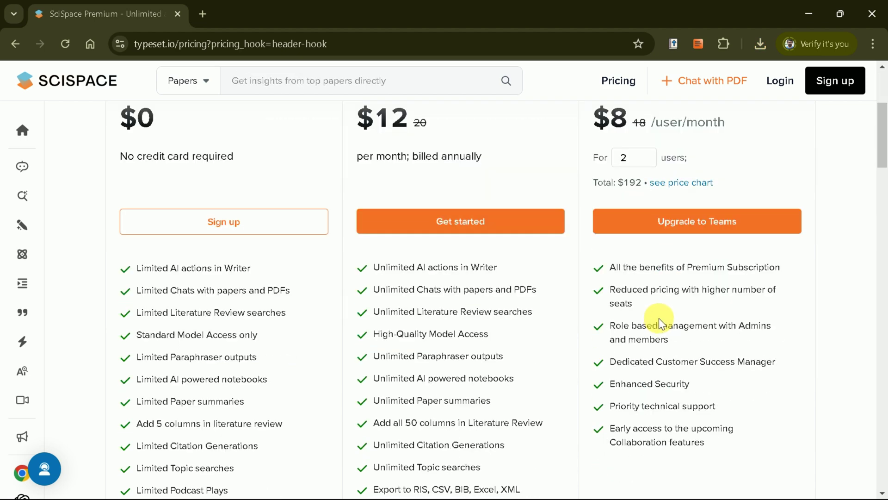
scroll(659, 317, "down", 1)
scroll(659, 317, "up", 4)
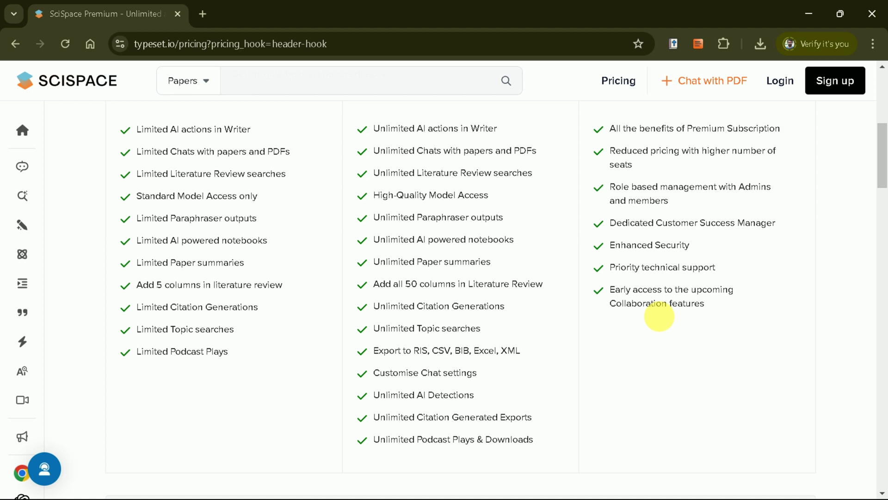
scroll(664, 322, "up", 1)
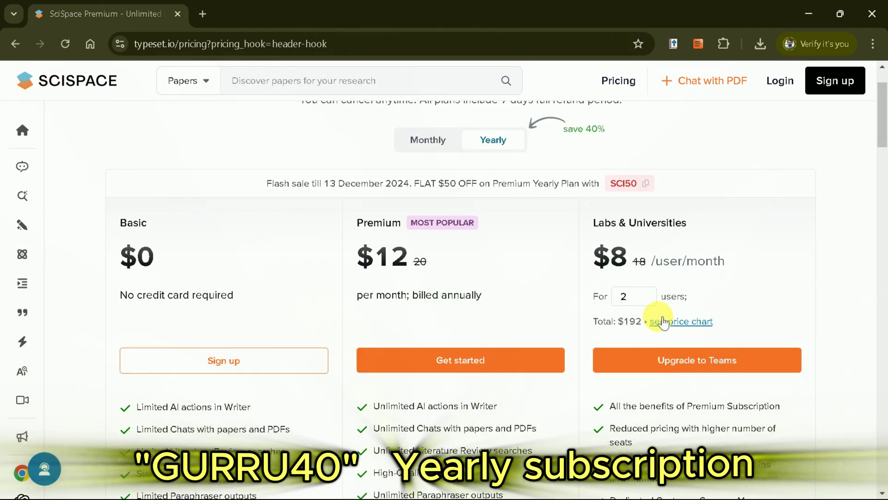
scroll(655, 318, "up", 1)
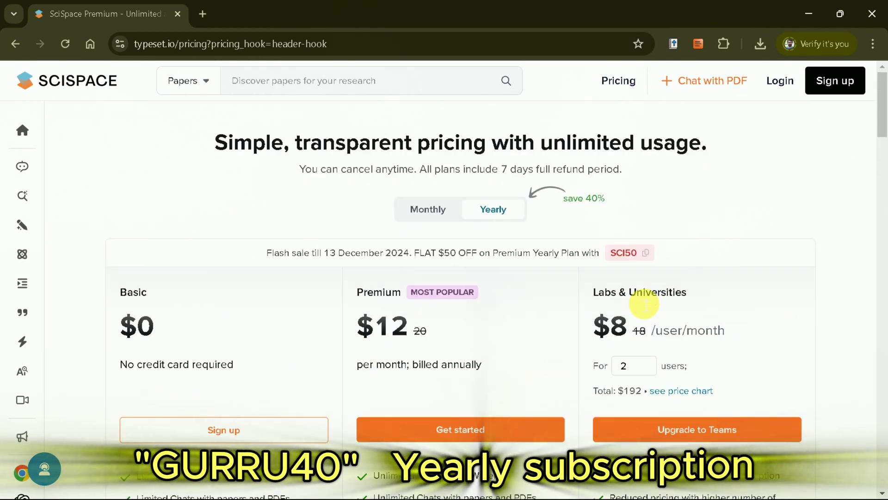
left_click(442, 223)
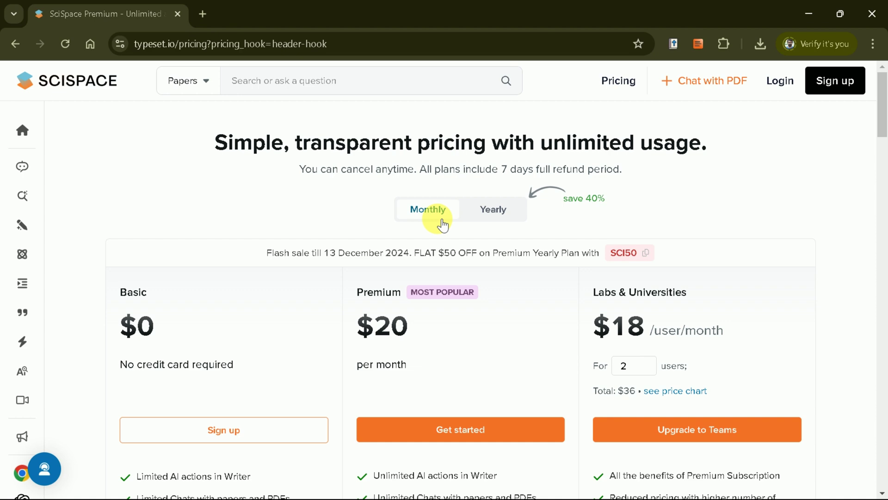
left_click(507, 216)
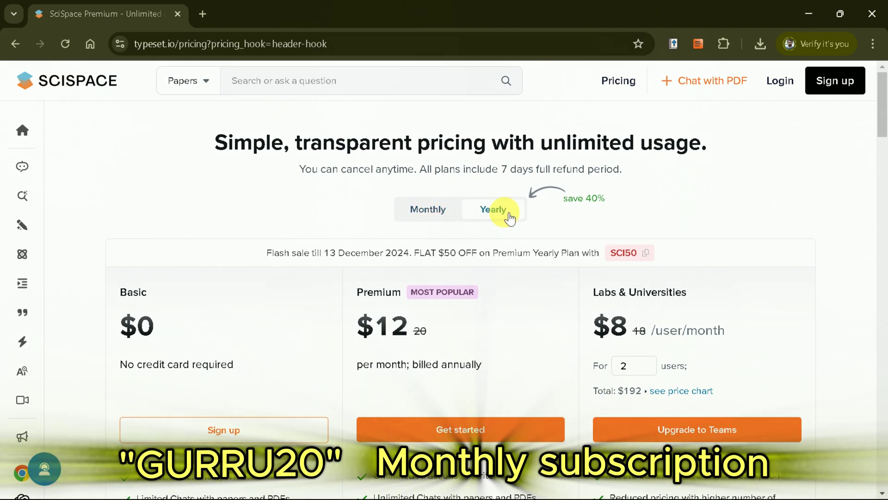